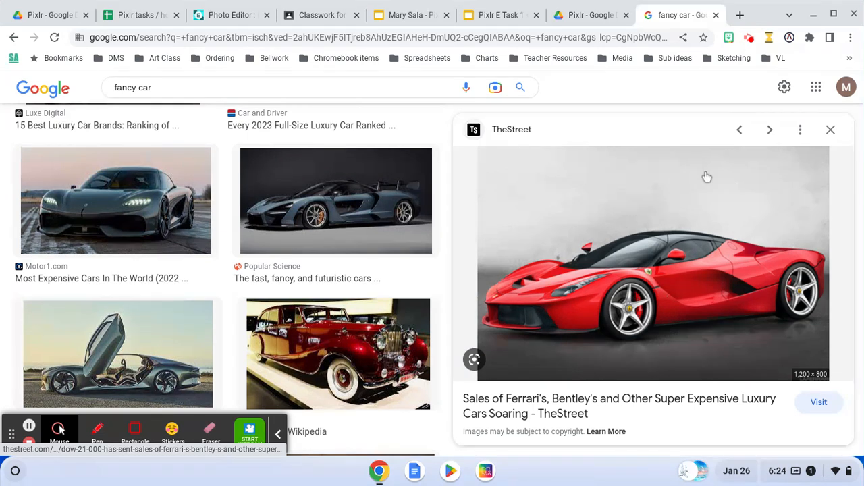
Copy the image address of the red sports car from the search result and switch to the Pixlr photo editor.
right_click(665, 299)
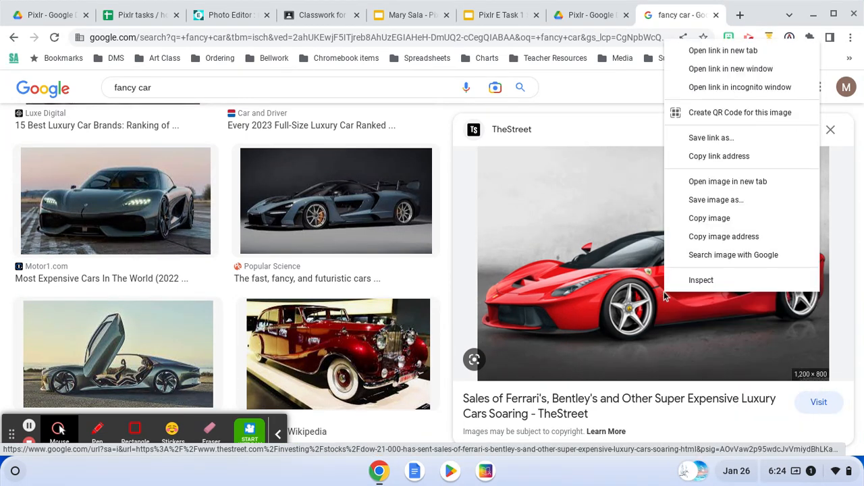
click(725, 237)
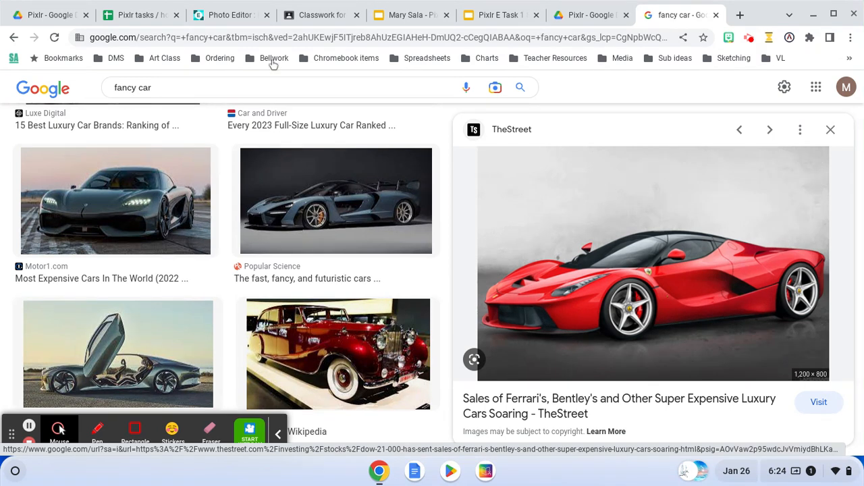
click(230, 15)
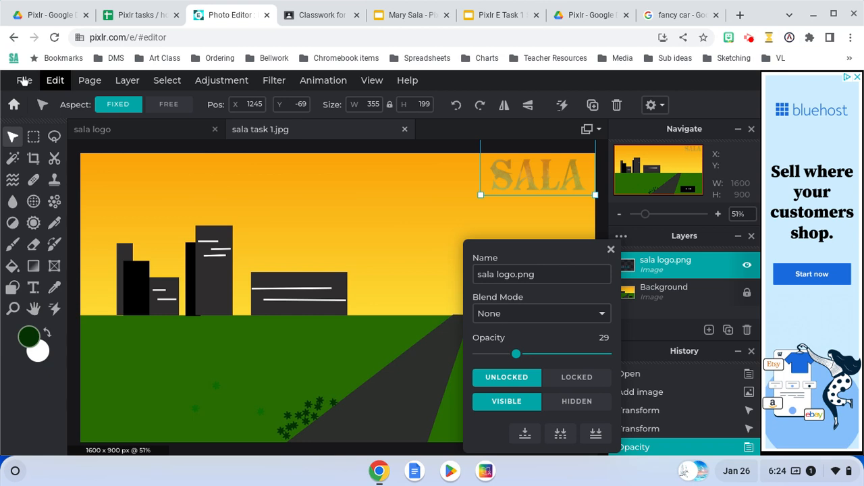
Create a new 1600 x 900 image from the Web med preset, named "color replace" followed by the creator's last name.
click(24, 80)
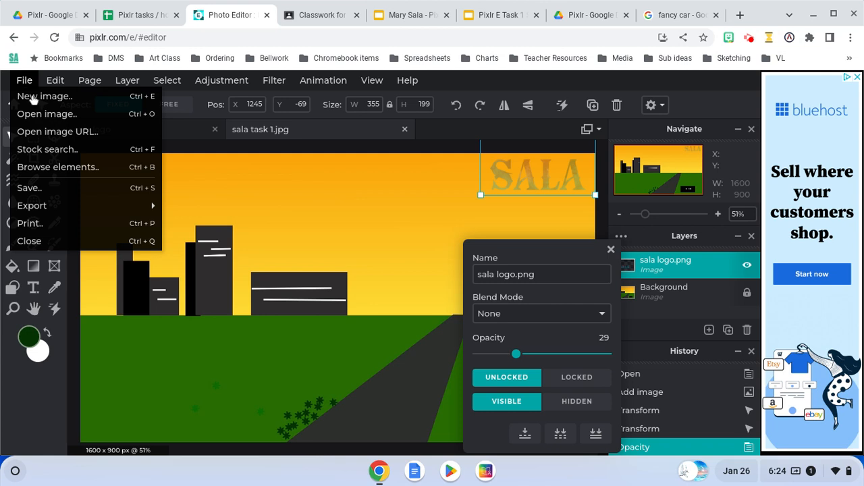
click(33, 99)
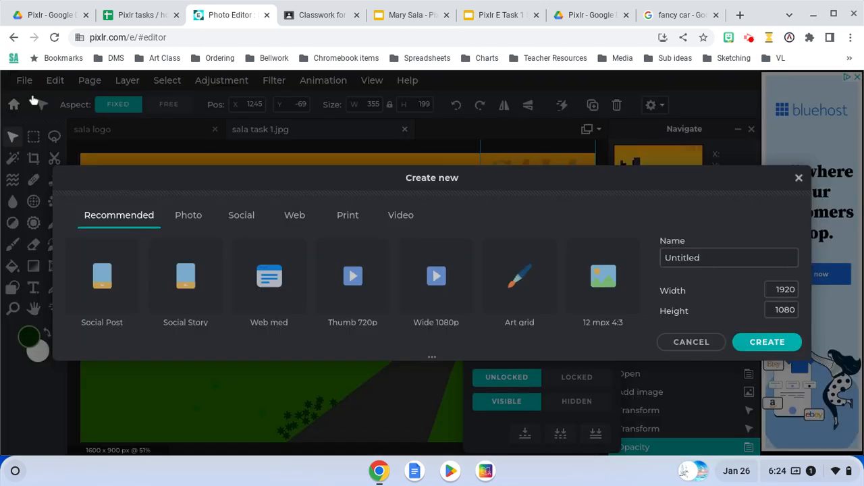
click(277, 284)
click(690, 263)
double_click(691, 260)
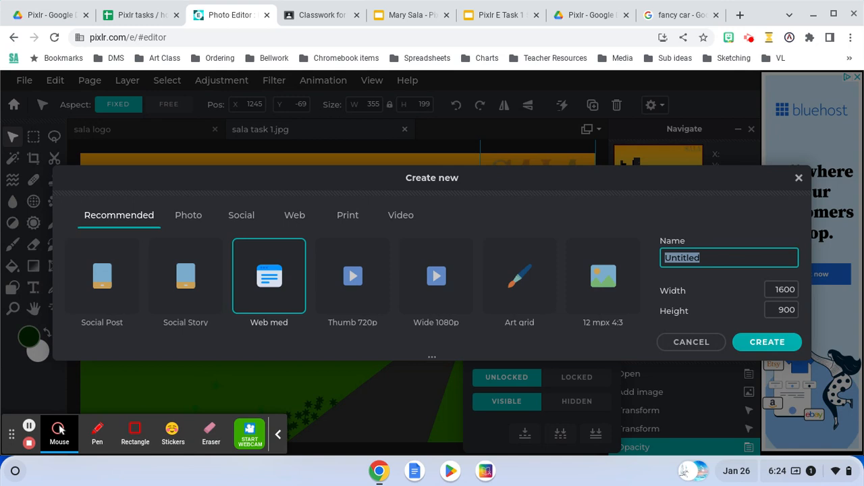
text(color replace )
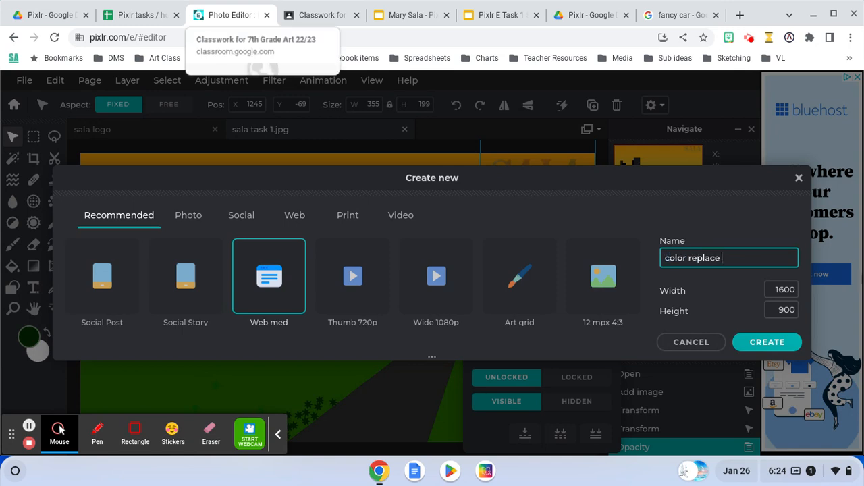
text(sala)
key(Return)
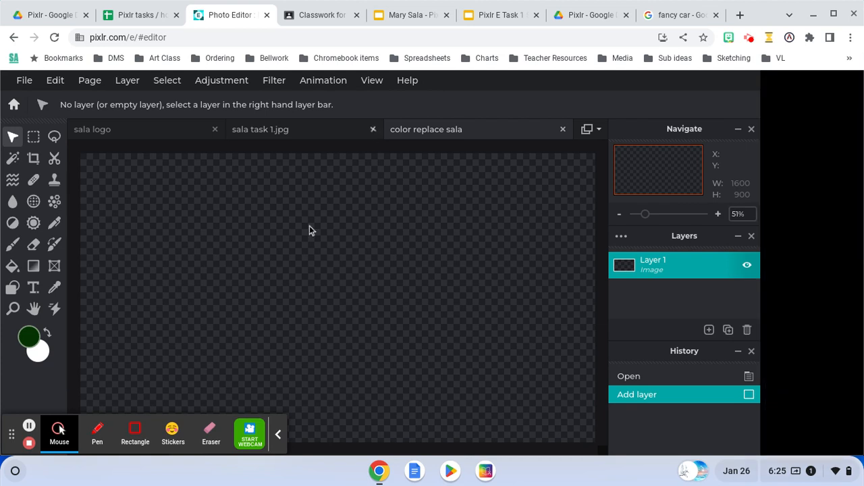
Add the red sports car photo as a layer by pasting its copied image URL.
click(126, 83)
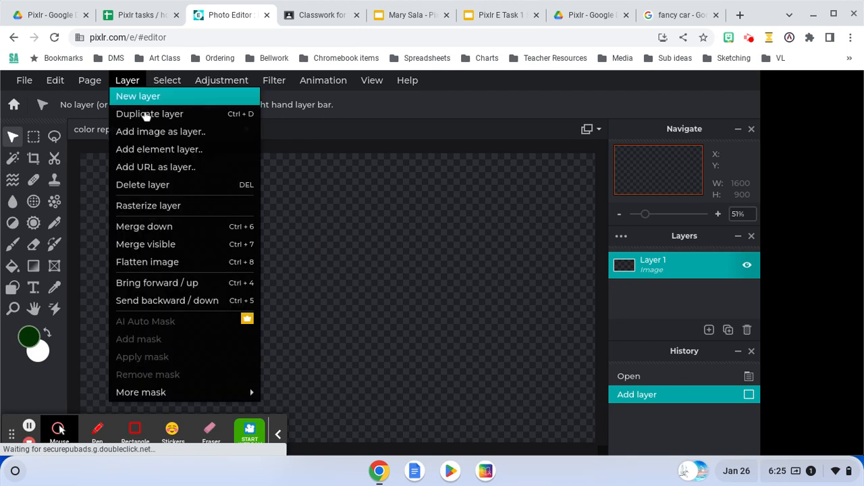
click(150, 168)
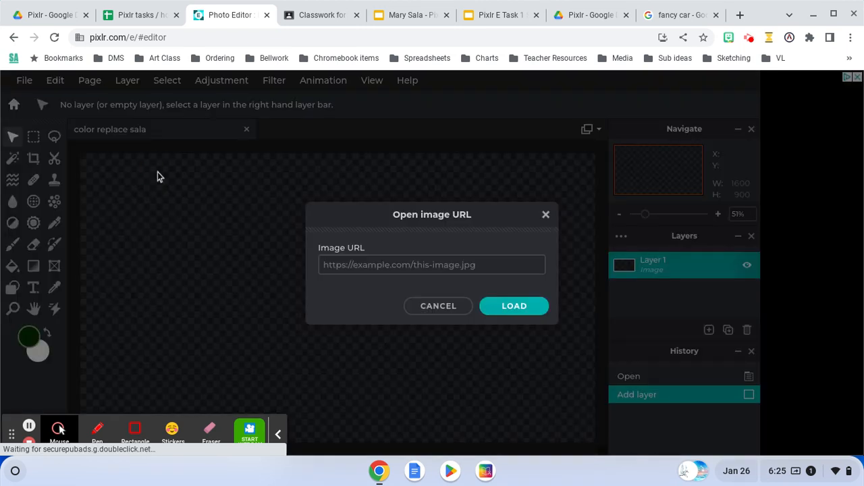
right_click(348, 265)
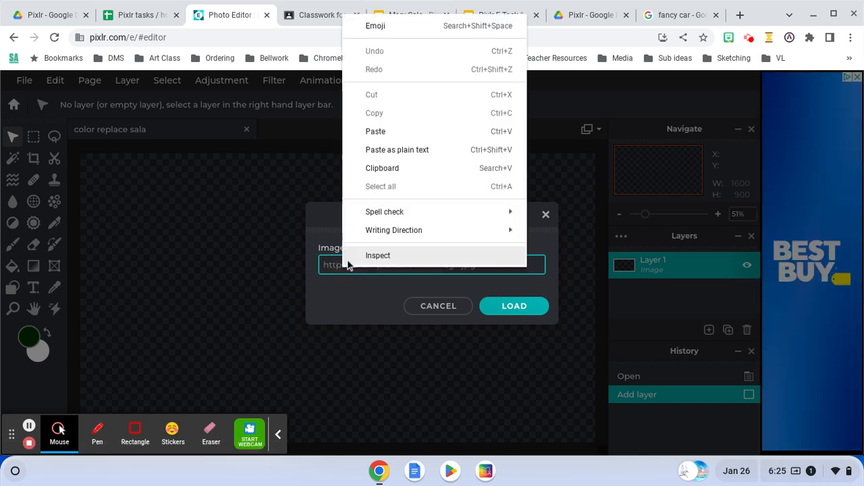
click(397, 133)
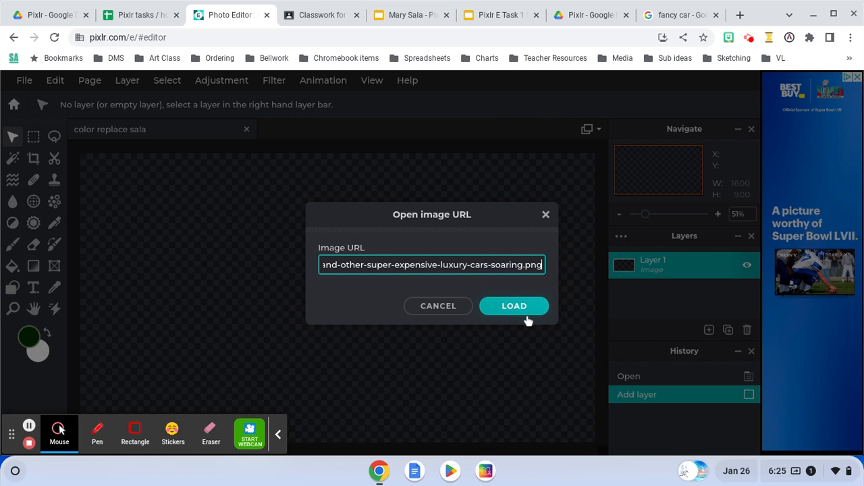
key(Return)
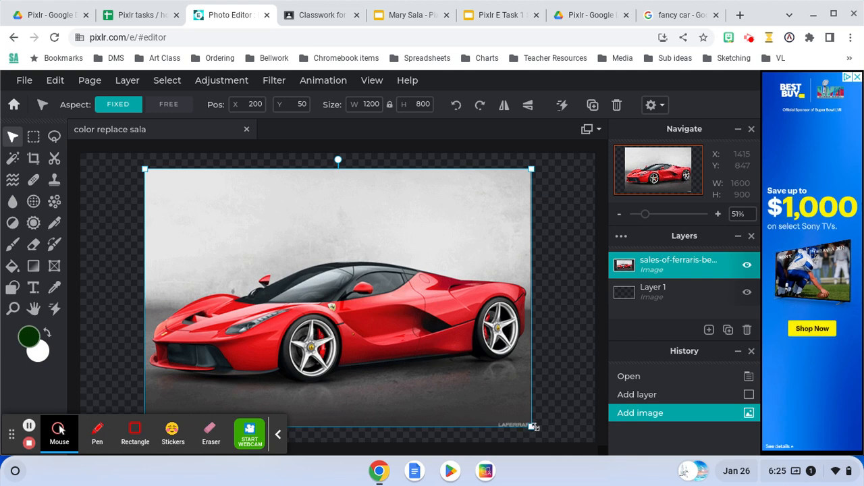
Scale the car photo to about 648 x 432 px and place it in the canvas's upper-left corner at 0, 0.
drag(532, 426, 354, 282)
drag(281, 250, 216, 235)
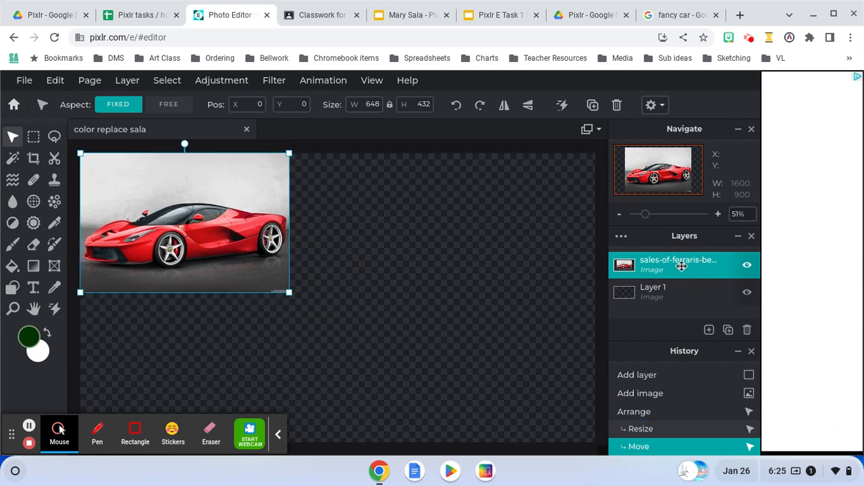
Duplicate the car photo three times and arrange the copies at 0, 432, at 648, 432 and at 648, 0 in a two-by-two grid.
key(ctrl+j)
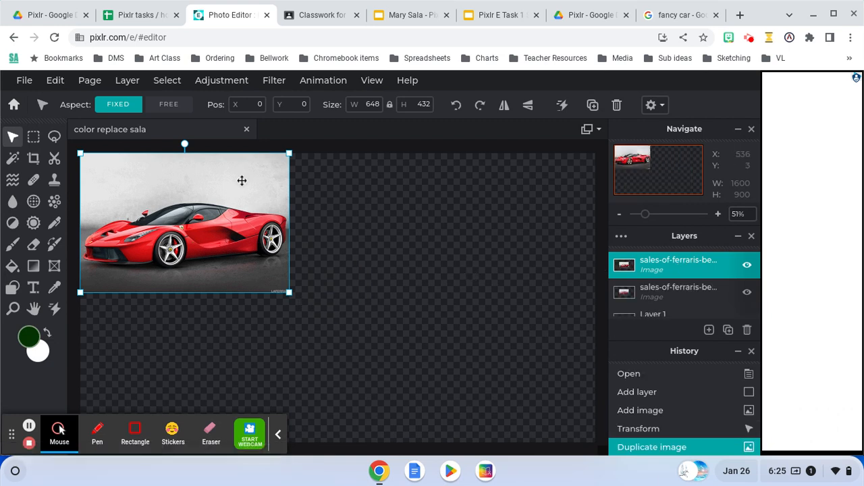
drag(218, 310, 447, 341)
key(ctrl+j)
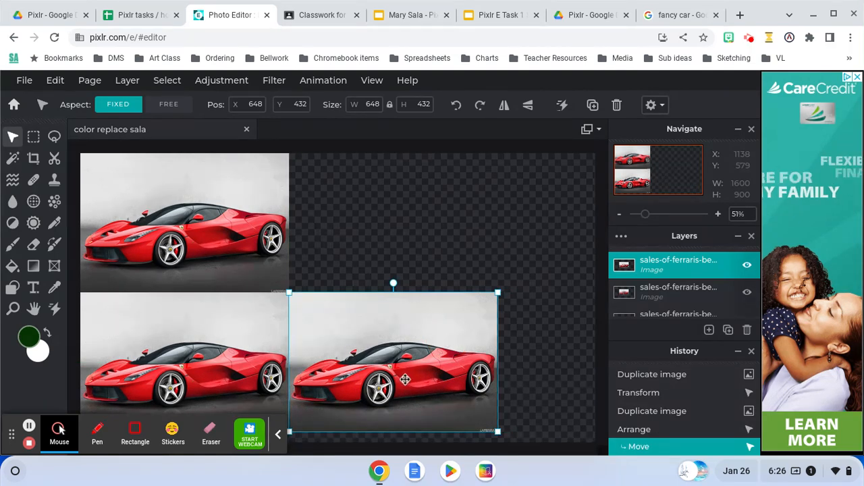
key(ctrl+j)
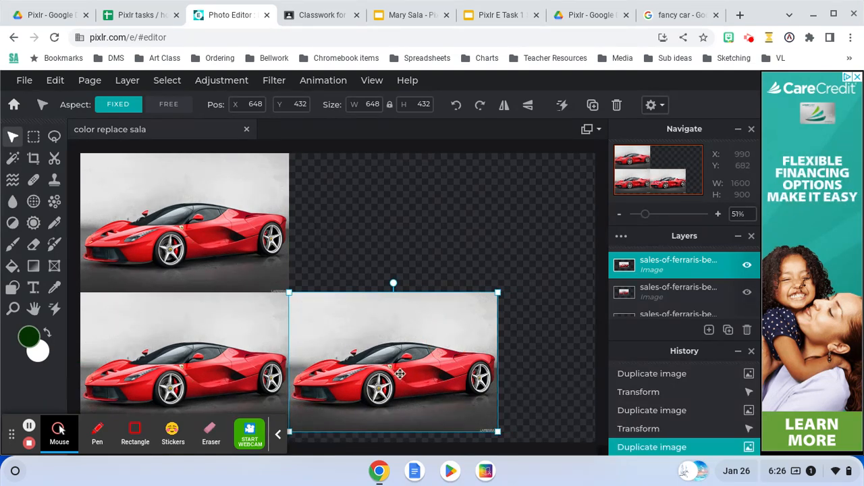
drag(364, 325, 375, 192)
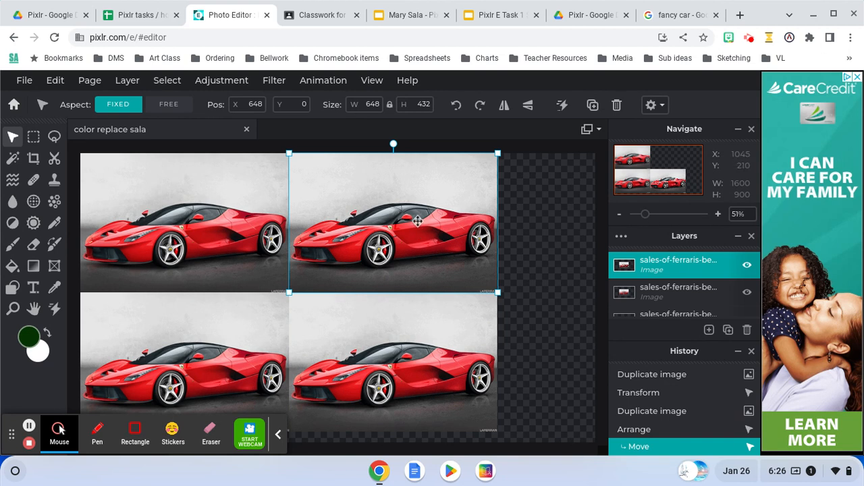
mouse_move(417, 220)
mouse_down()
mouse_move(416, 212)
mouse_move(418, 220)
mouse_up()
Choose the Color replace tool and set the foreground color to a bright turquoise for the upper-right car.
drag(647, 216, 668, 218)
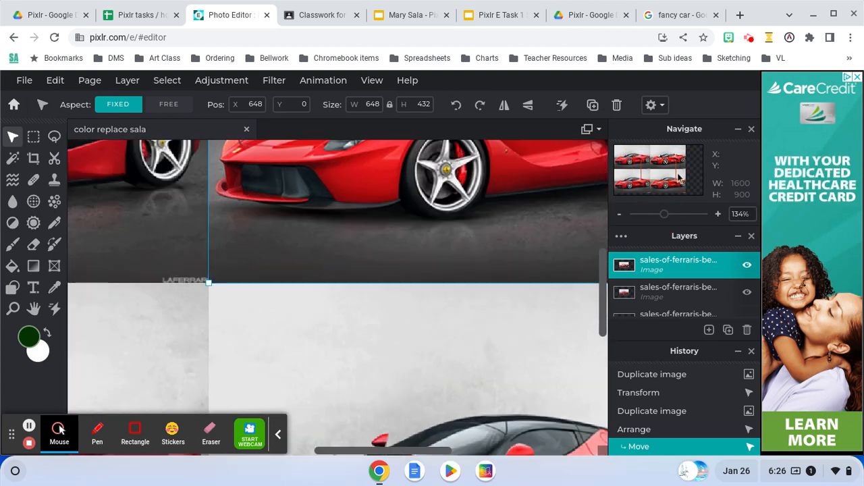
drag(666, 171, 675, 161)
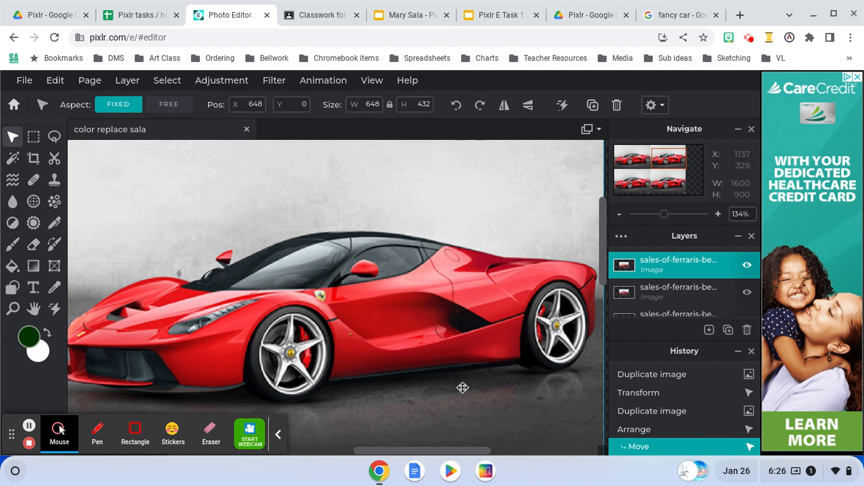
click(53, 249)
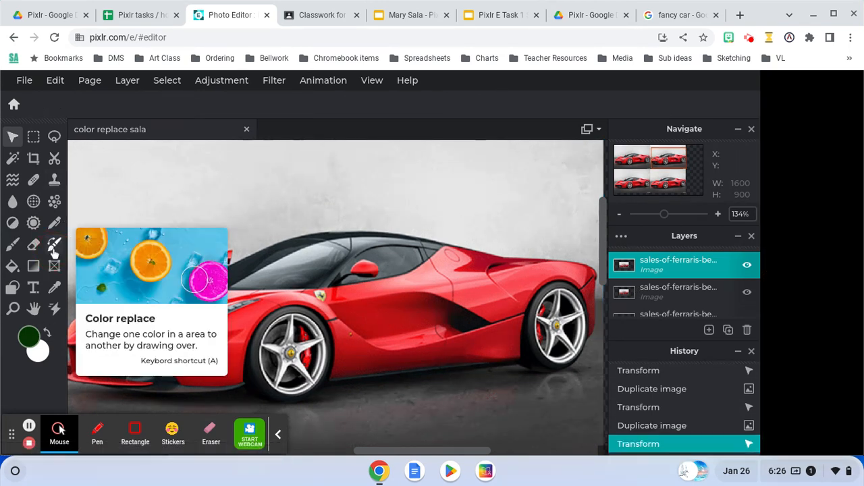
click(28, 338)
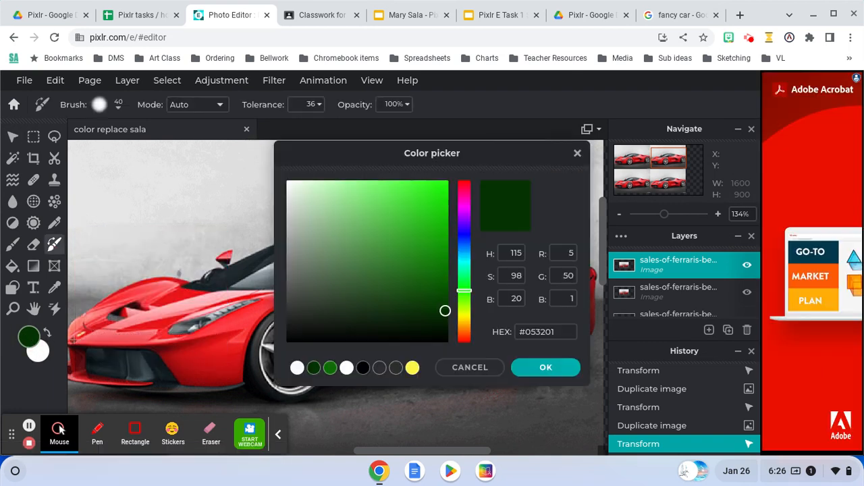
click(465, 250)
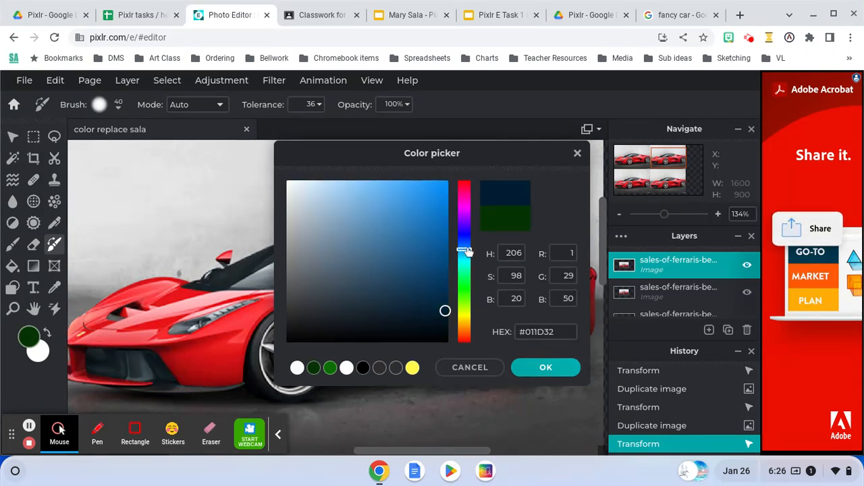
click(468, 248)
drag(468, 251, 473, 272)
click(443, 242)
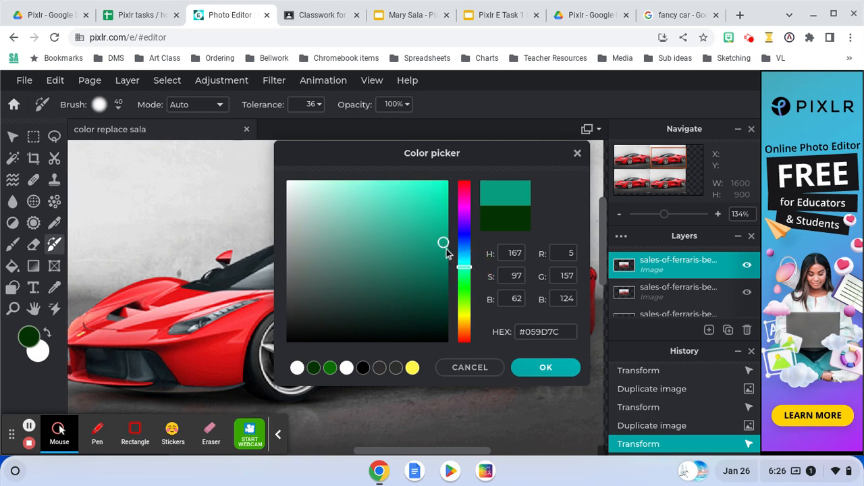
drag(443, 243, 449, 215)
mouse_move(466, 268)
mouse_down()
mouse_move(470, 255)
mouse_move(472, 266)
mouse_up()
click(546, 368)
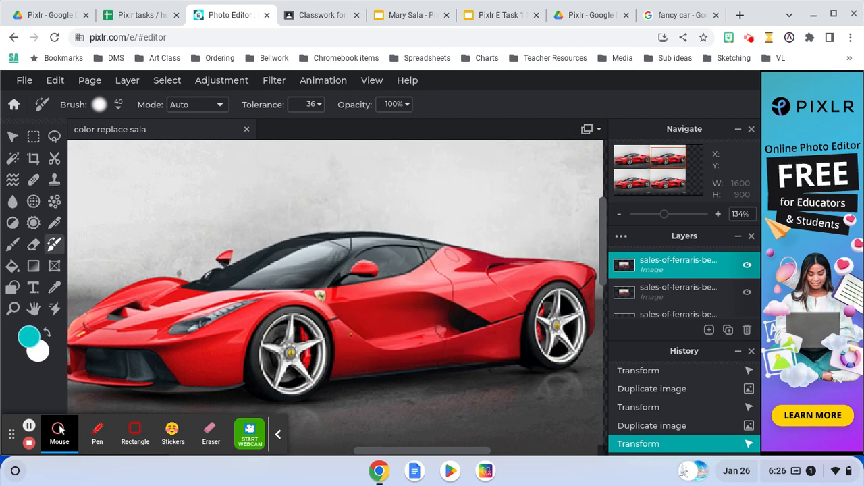
Paint over all red bodywork of the upper-right car with Color replace to recolor it turquoise.
click(158, 318)
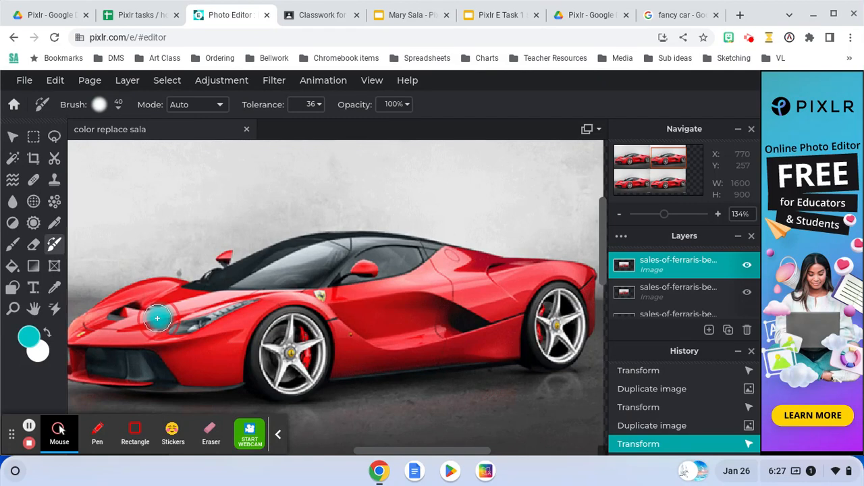
mouse_move(158, 318)
mouse_down()
mouse_move(206, 300)
mouse_move(128, 336)
mouse_move(196, 277)
mouse_move(105, 328)
mouse_move(171, 291)
mouse_move(127, 306)
mouse_move(162, 288)
mouse_move(132, 295)
mouse_move(106, 309)
mouse_move(71, 336)
mouse_move(124, 346)
mouse_move(73, 357)
mouse_move(92, 375)
mouse_move(68, 370)
mouse_move(123, 383)
mouse_move(203, 385)
mouse_move(238, 372)
mouse_move(172, 362)
mouse_move(262, 352)
mouse_move(167, 353)
mouse_move(224, 341)
mouse_move(135, 338)
mouse_move(254, 333)
mouse_move(219, 331)
mouse_move(270, 317)
mouse_move(200, 310)
mouse_move(282, 310)
mouse_move(211, 290)
mouse_move(325, 302)
mouse_move(341, 319)
mouse_move(336, 333)
mouse_move(308, 354)
mouse_move(304, 341)
mouse_move(302, 355)
mouse_move(366, 356)
mouse_move(334, 371)
mouse_move(365, 359)
mouse_move(445, 360)
mouse_move(358, 341)
mouse_move(466, 338)
mouse_move(309, 318)
mouse_move(428, 308)
mouse_move(344, 306)
mouse_move(446, 288)
mouse_move(320, 295)
mouse_move(417, 275)
mouse_move(330, 257)
mouse_move(243, 266)
mouse_move(231, 253)
mouse_move(251, 266)
mouse_move(403, 257)
mouse_move(439, 265)
mouse_move(421, 269)
mouse_move(482, 248)
mouse_move(450, 243)
mouse_move(530, 274)
mouse_up()
mouse_move(575, 284)
mouse_down()
mouse_move(544, 269)
mouse_move(587, 277)
mouse_move(583, 335)
mouse_move(544, 340)
mouse_move(529, 322)
mouse_move(543, 300)
mouse_move(535, 355)
mouse_move(519, 364)
mouse_move(460, 352)
mouse_move(534, 349)
mouse_move(470, 326)
mouse_move(542, 315)
mouse_move(444, 305)
mouse_move(508, 287)
mouse_move(424, 277)
mouse_move(534, 300)
mouse_move(479, 296)
mouse_move(411, 311)
mouse_move(463, 319)
mouse_move(314, 312)
mouse_move(162, 321)
mouse_move(77, 361)
mouse_move(72, 345)
mouse_move(71, 371)
mouse_move(78, 358)
mouse_move(87, 374)
mouse_move(163, 356)
mouse_up()
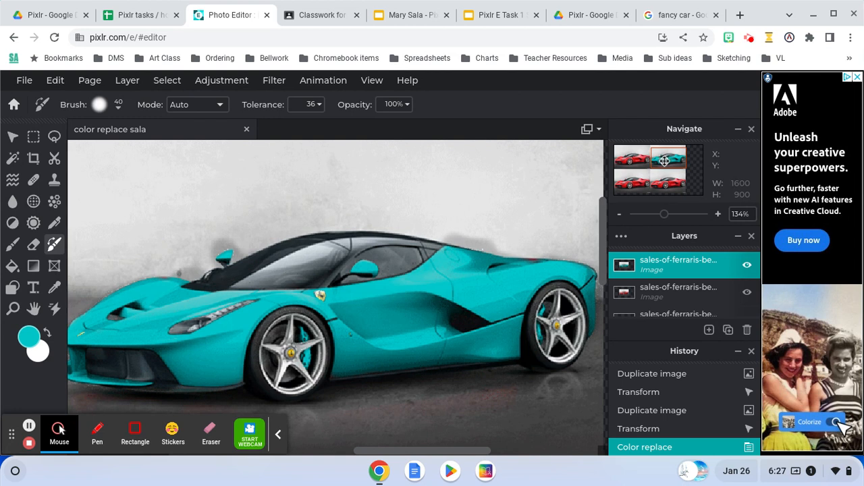
Identify the lower-right car's layer by toggling its visibility, and make it the active layer with the car shown.
click(665, 185)
drag(664, 185, 679, 186)
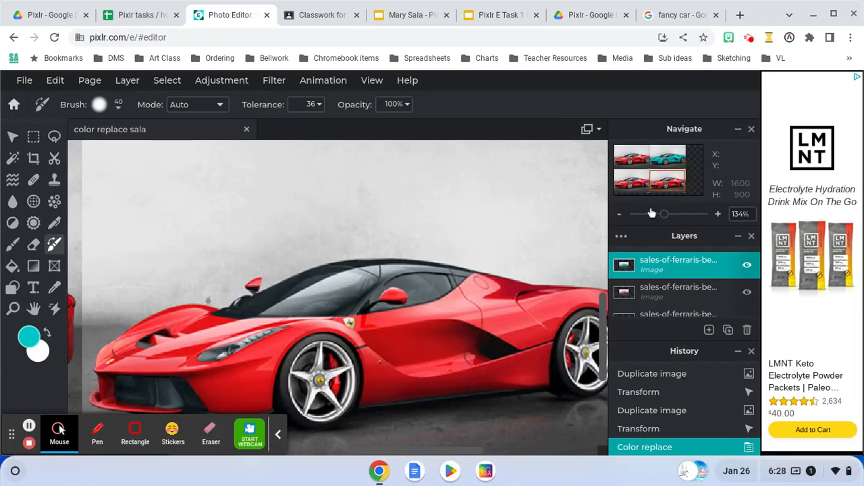
click(620, 217)
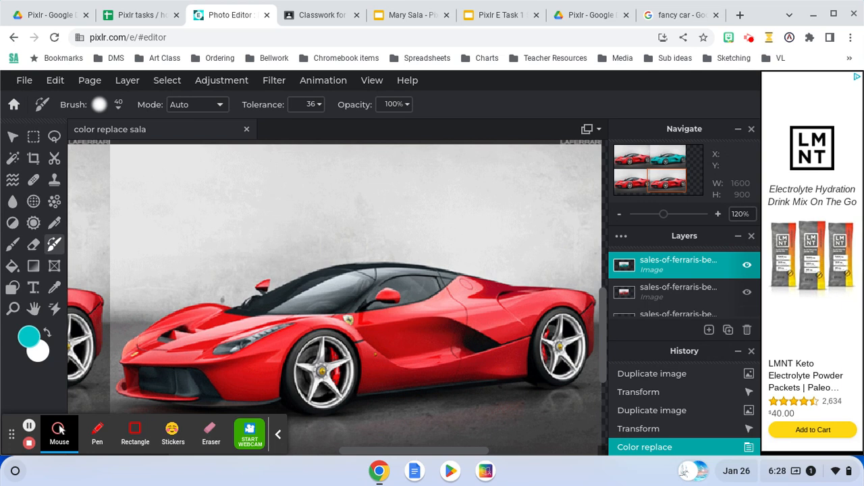
click(620, 214)
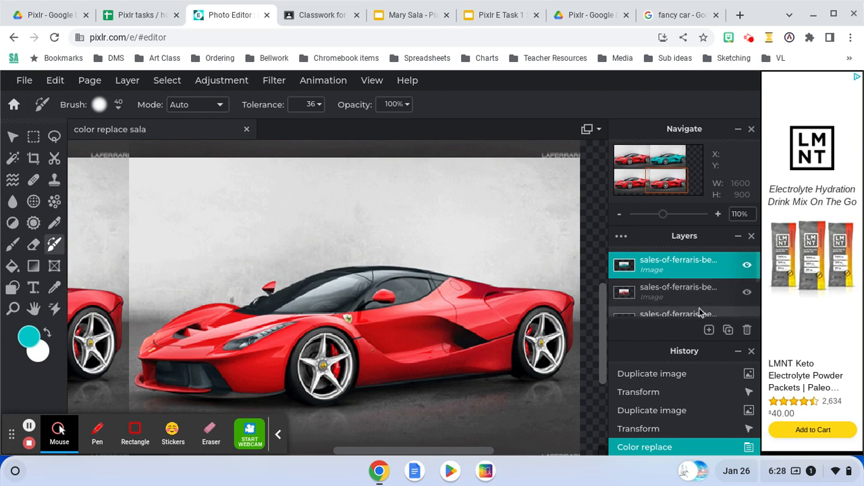
click(746, 296)
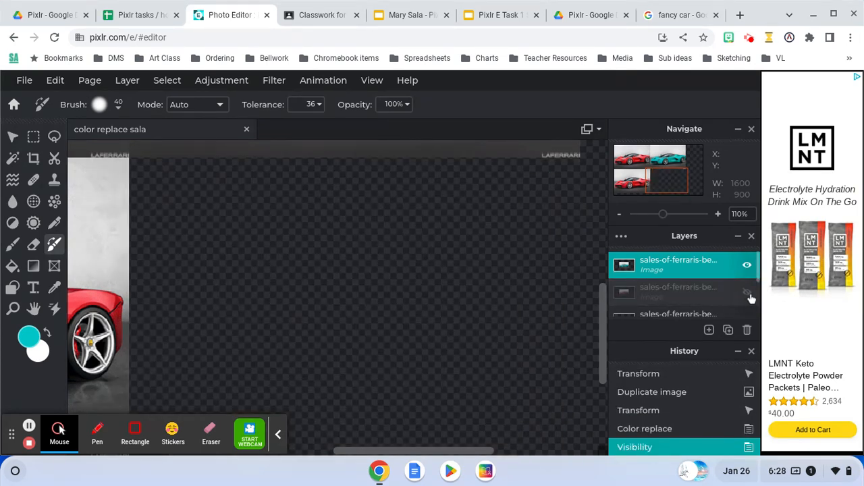
click(748, 294)
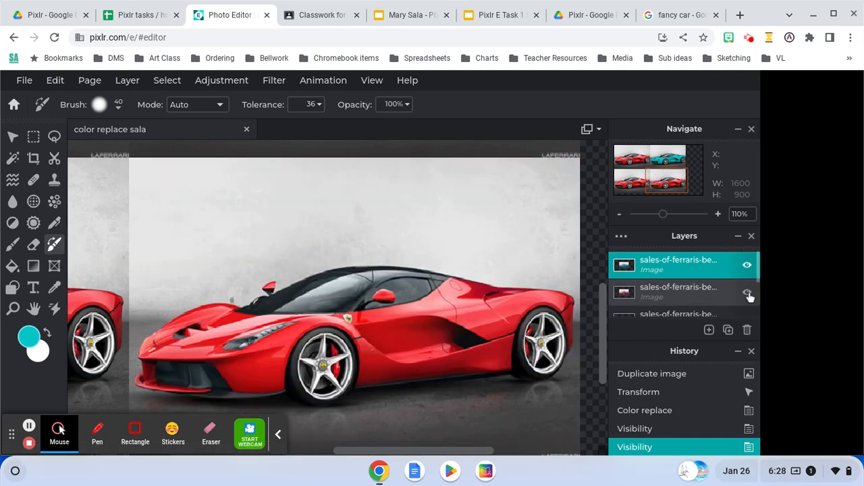
click(748, 295)
click(748, 295)
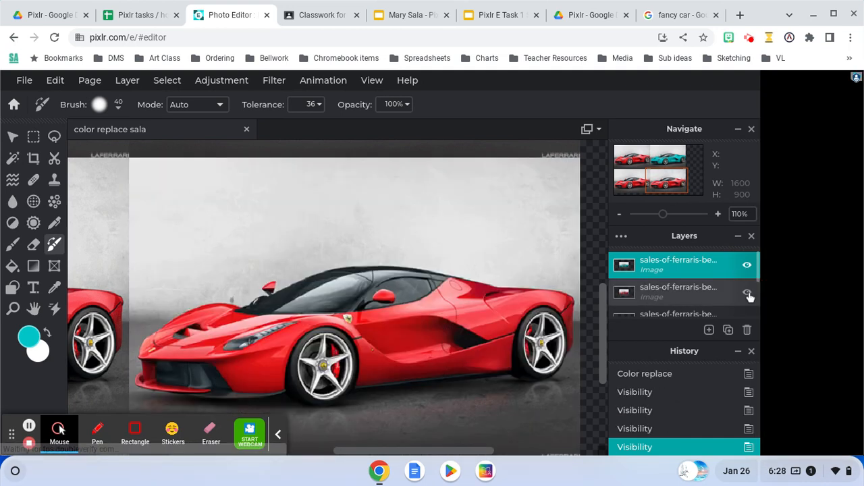
click(704, 294)
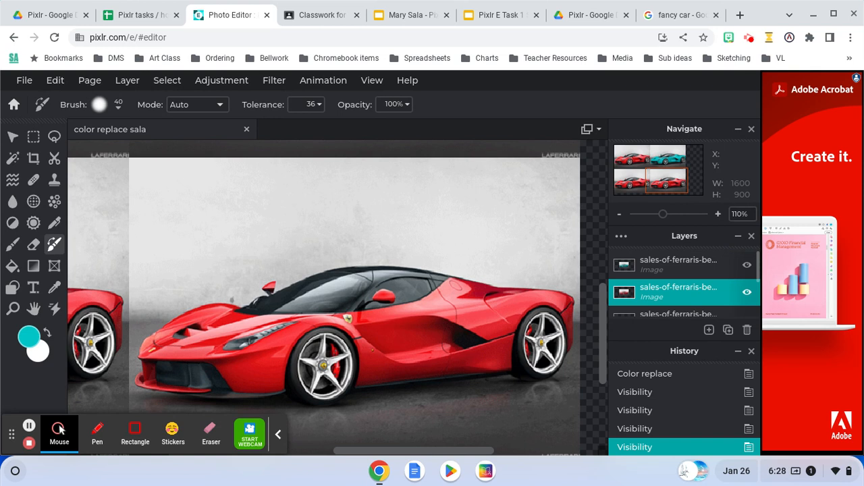
click(748, 295)
click(747, 295)
Set the foreground color to a deep magenta pink, #BF0069, for the lower-right car.
click(709, 330)
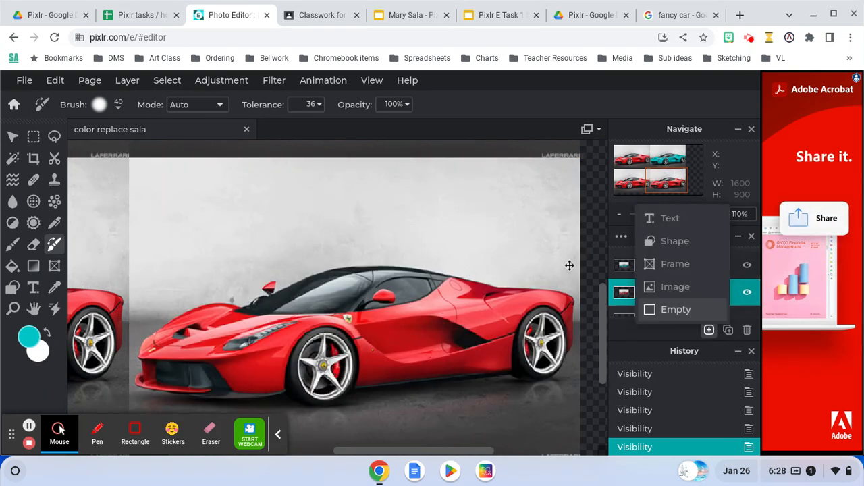
click(29, 336)
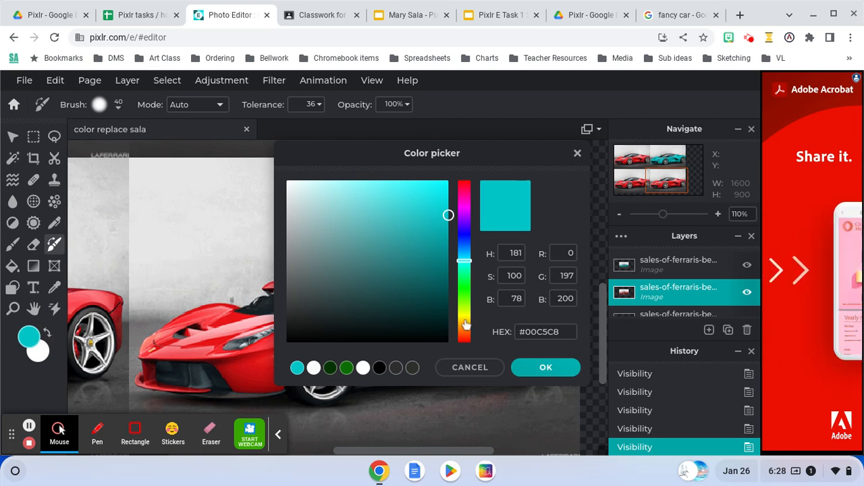
click(468, 323)
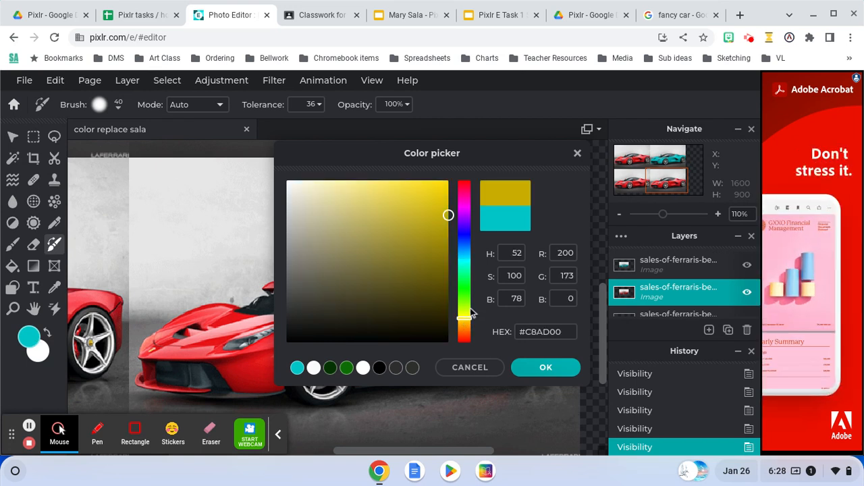
click(467, 290)
drag(470, 290, 482, 208)
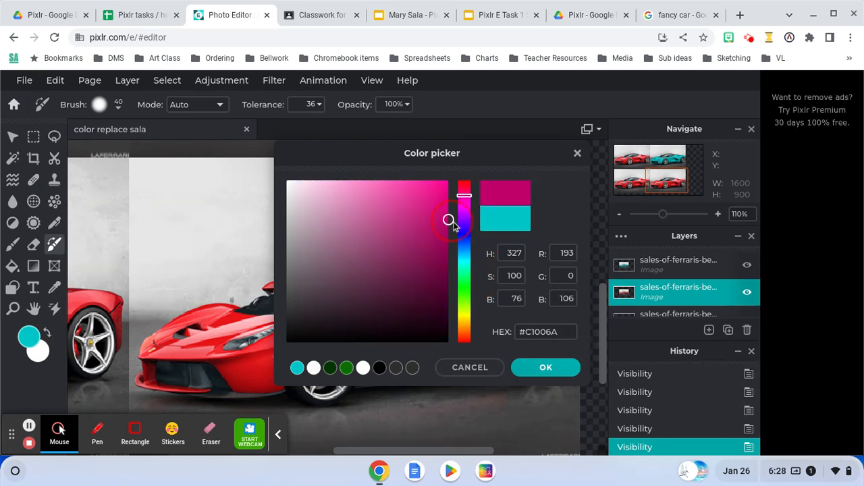
click(550, 367)
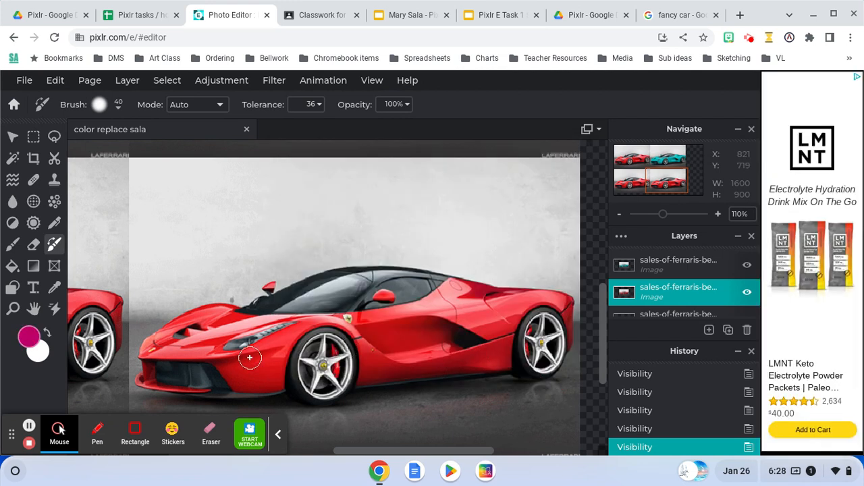
Paint over all red bodywork of the lower-right car with Color replace to recolor it pink.
mouse_move(229, 361)
mouse_down()
mouse_move(288, 331)
mouse_move(246, 358)
mouse_move(291, 339)
mouse_move(225, 380)
mouse_move(268, 373)
mouse_up()
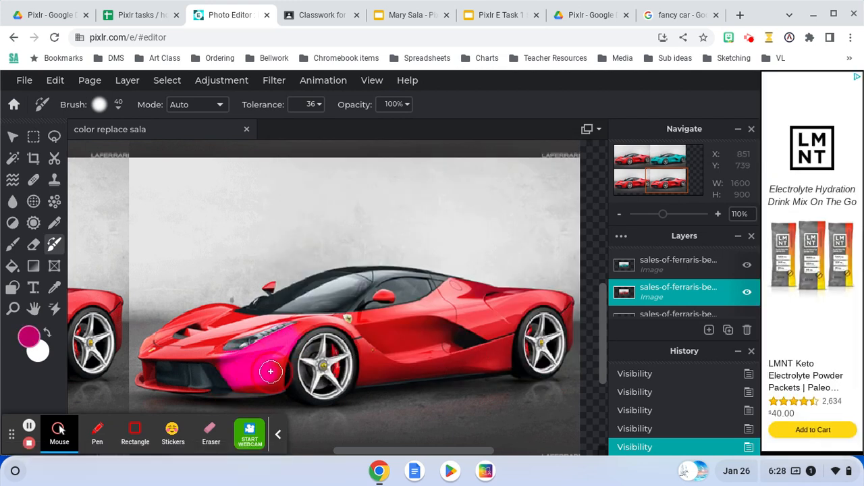
mouse_move(300, 346)
mouse_down()
mouse_move(317, 322)
mouse_move(291, 329)
mouse_move(327, 319)
mouse_move(233, 300)
mouse_move(217, 308)
mouse_move(235, 312)
mouse_move(183, 308)
mouse_move(304, 345)
mouse_move(247, 328)
mouse_move(245, 335)
mouse_move(255, 324)
mouse_move(194, 337)
mouse_move(229, 343)
mouse_move(172, 350)
mouse_move(183, 327)
mouse_move(157, 339)
mouse_move(187, 330)
mouse_move(166, 338)
mouse_move(155, 354)
mouse_move(157, 340)
mouse_move(142, 383)
mouse_move(205, 396)
mouse_move(328, 387)
mouse_move(352, 374)
mouse_move(336, 369)
mouse_move(364, 362)
mouse_move(308, 349)
mouse_move(363, 340)
mouse_move(323, 313)
mouse_move(363, 314)
mouse_up()
drag(283, 308, 271, 290)
mouse_move(384, 303)
mouse_down()
mouse_move(386, 327)
mouse_move(367, 334)
mouse_move(419, 323)
mouse_move(350, 333)
mouse_move(395, 323)
mouse_move(392, 346)
mouse_move(376, 356)
mouse_move(396, 358)
mouse_move(358, 372)
mouse_move(388, 374)
mouse_move(356, 376)
mouse_move(470, 361)
mouse_move(382, 367)
mouse_move(426, 365)
mouse_move(420, 352)
mouse_move(397, 358)
mouse_move(475, 337)
mouse_move(423, 333)
mouse_move(500, 332)
mouse_move(420, 336)
mouse_move(448, 312)
mouse_move(377, 297)
mouse_move(463, 292)
mouse_move(488, 302)
mouse_move(447, 297)
mouse_move(449, 286)
mouse_move(519, 305)
mouse_move(543, 299)
mouse_move(512, 293)
mouse_move(567, 302)
mouse_move(572, 344)
mouse_move(567, 355)
mouse_move(527, 364)
mouse_move(522, 350)
mouse_move(539, 327)
mouse_move(497, 346)
mouse_move(513, 345)
mouse_move(503, 358)
mouse_move(511, 364)
mouse_move(461, 369)
mouse_move(523, 334)
mouse_move(479, 328)
mouse_move(514, 318)
mouse_move(442, 312)
mouse_move(513, 309)
mouse_move(420, 323)
mouse_up()
mouse_move(347, 335)
mouse_down()
mouse_move(328, 355)
mouse_move(349, 377)
mouse_move(346, 343)
mouse_up()
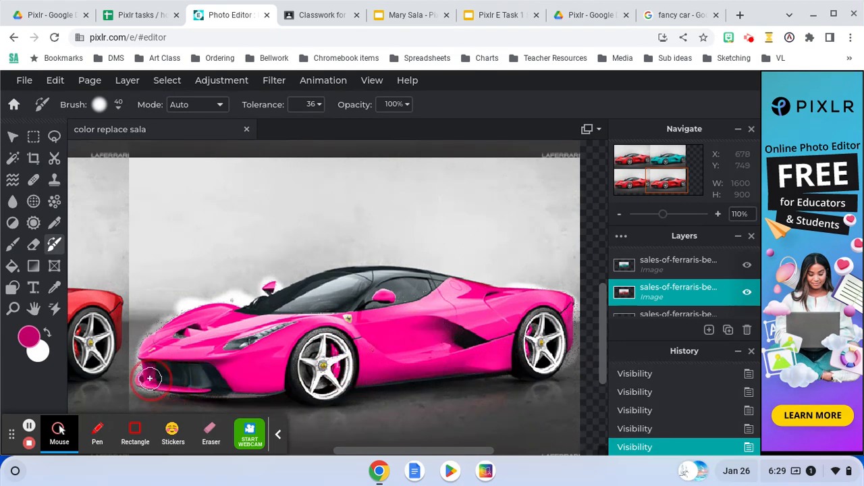
drag(292, 360, 384, 353)
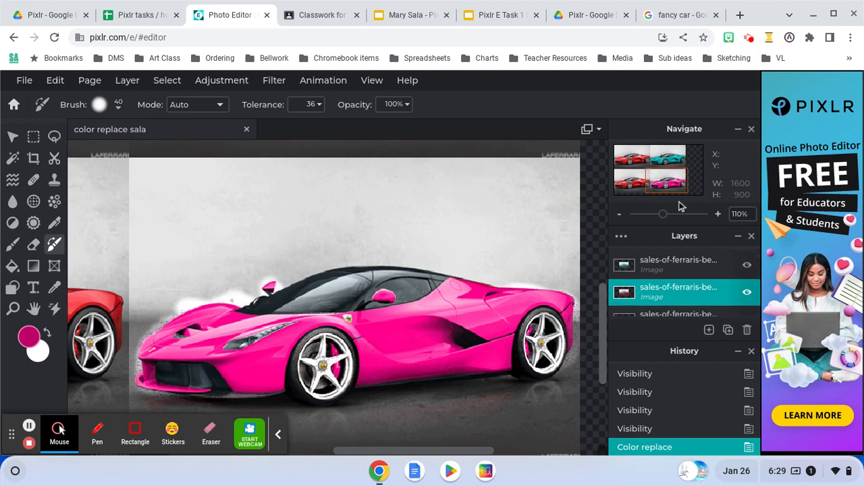
Make the lower-left car's layer active and check it by toggling its visibility, leaving the car shown.
mouse_move(652, 190)
mouse_down()
mouse_move(634, 186)
mouse_move(646, 188)
mouse_up()
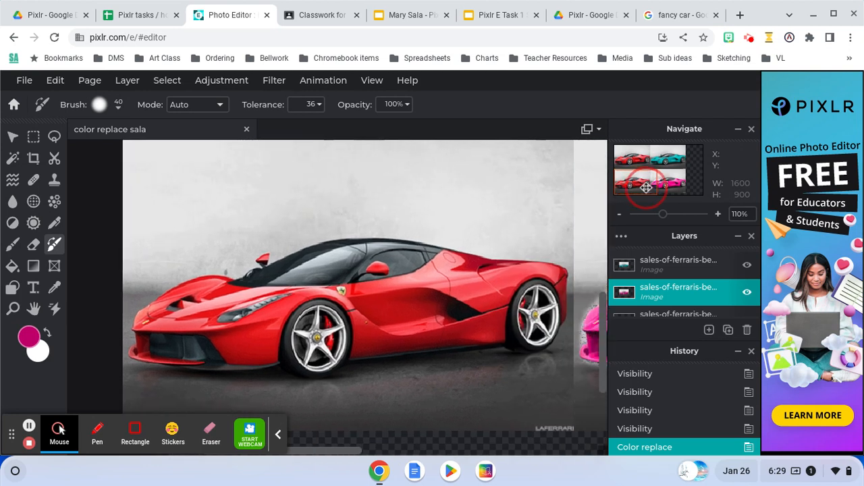
click(748, 331)
click(735, 299)
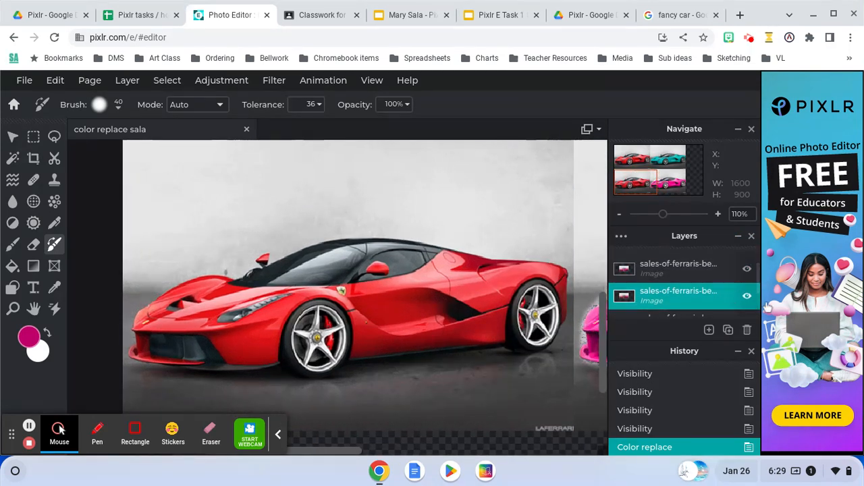
click(748, 298)
click(747, 298)
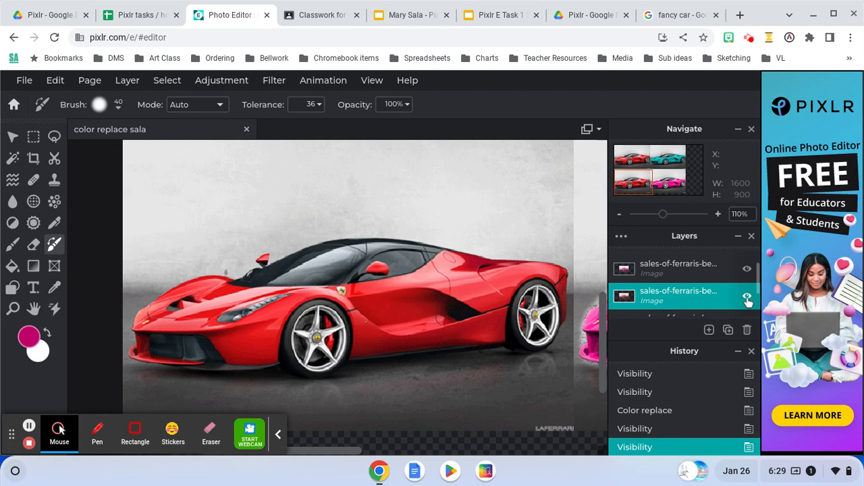
Set the foreground color to a bright, fully saturated green for the lower-left car.
click(28, 338)
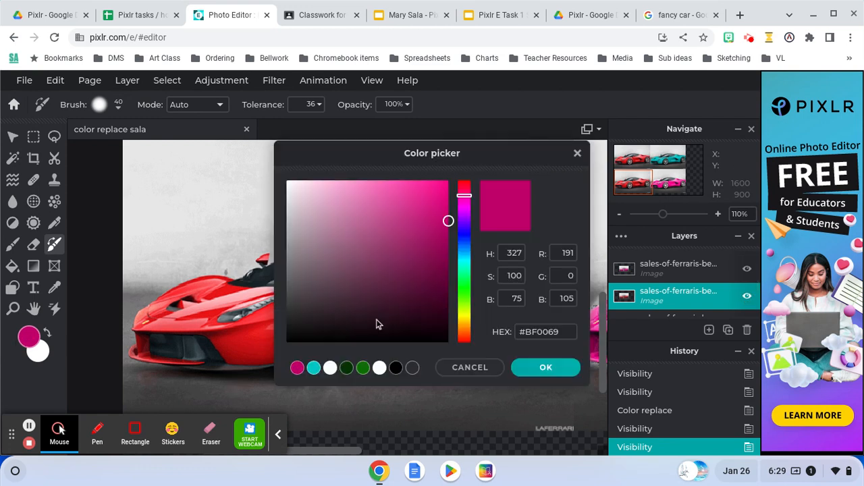
click(469, 288)
mouse_move(470, 289)
mouse_down()
mouse_move(464, 333)
mouse_move(479, 211)
mouse_move(482, 282)
mouse_up()
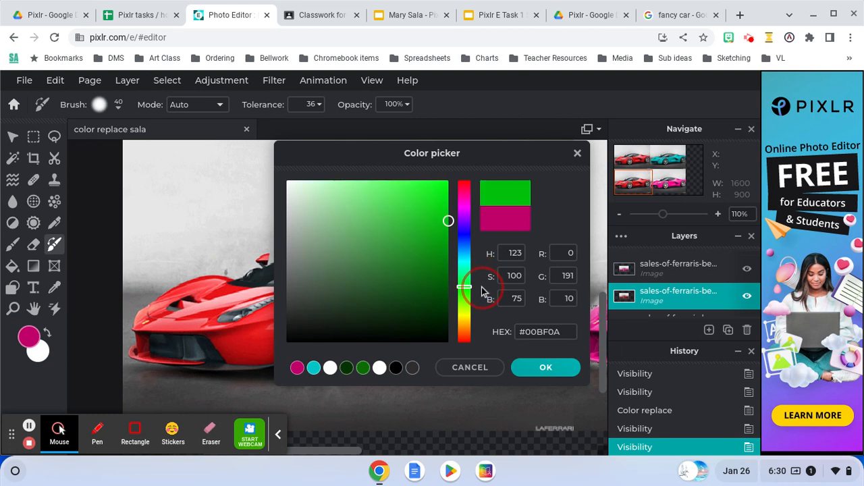
click(447, 196)
click(448, 184)
click(560, 373)
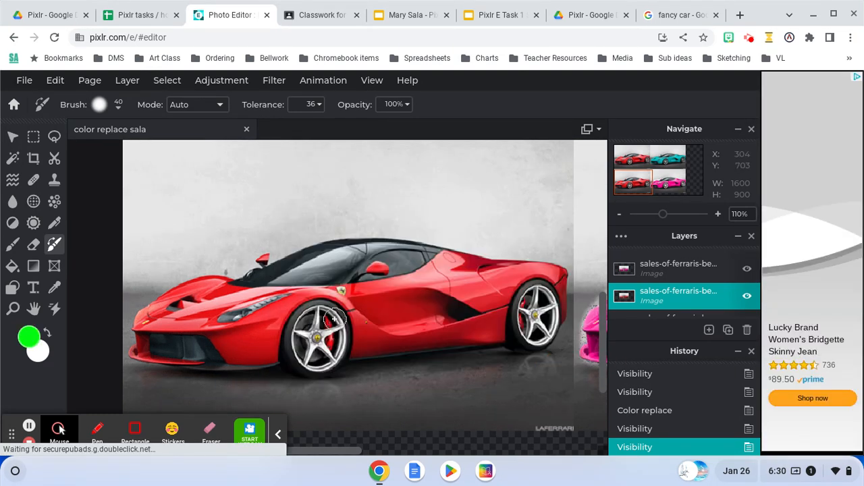
Paint over all red bodywork of the lower-left car with Color replace to recolor it green.
mouse_move(367, 341)
mouse_down()
mouse_move(329, 341)
mouse_move(414, 337)
mouse_move(331, 343)
mouse_move(367, 348)
mouse_move(498, 333)
mouse_move(412, 335)
mouse_move(503, 317)
mouse_move(401, 313)
mouse_move(481, 306)
mouse_move(469, 283)
mouse_move(414, 281)
mouse_move(399, 285)
mouse_move(491, 297)
mouse_move(370, 304)
mouse_move(416, 297)
mouse_move(352, 290)
mouse_move(420, 296)
mouse_move(361, 312)
mouse_move(405, 325)
mouse_move(350, 325)
mouse_move(342, 293)
mouse_move(354, 316)
mouse_move(344, 300)
mouse_move(301, 312)
mouse_move(343, 340)
mouse_move(421, 340)
mouse_move(457, 333)
mouse_move(466, 315)
mouse_move(429, 328)
mouse_move(394, 327)
mouse_move(396, 320)
mouse_move(492, 331)
mouse_move(502, 326)
mouse_move(494, 314)
mouse_move(515, 299)
mouse_move(531, 326)
mouse_move(543, 312)
mouse_move(558, 316)
mouse_move(560, 274)
mouse_move(513, 273)
mouse_move(568, 275)
mouse_move(449, 258)
mouse_move(457, 262)
mouse_move(348, 291)
mouse_move(388, 270)
mouse_move(347, 262)
mouse_move(260, 289)
mouse_move(283, 314)
mouse_move(358, 330)
mouse_move(260, 328)
mouse_move(277, 358)
mouse_move(222, 358)
mouse_move(270, 338)
mouse_move(209, 334)
mouse_move(229, 348)
mouse_move(195, 317)
mouse_move(283, 316)
mouse_move(253, 296)
mouse_move(272, 253)
mouse_move(218, 279)
mouse_move(256, 297)
mouse_move(203, 274)
mouse_move(195, 297)
mouse_move(145, 314)
mouse_move(199, 328)
mouse_move(164, 328)
mouse_move(136, 346)
mouse_move(157, 366)
mouse_up()
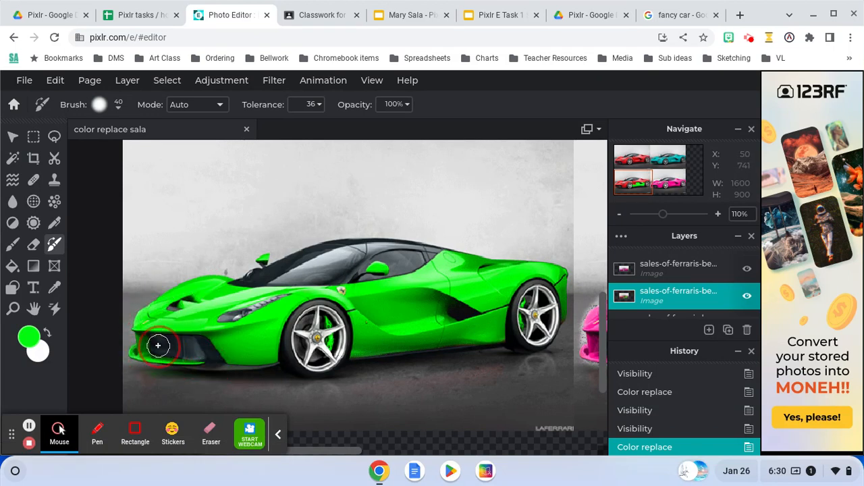
mouse_move(230, 352)
mouse_down()
mouse_move(448, 345)
mouse_move(346, 313)
mouse_move(477, 293)
mouse_up()
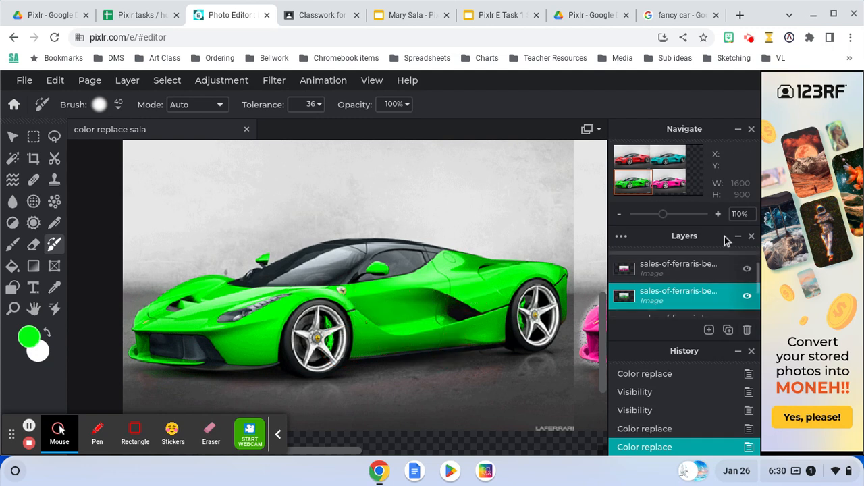
click(647, 218)
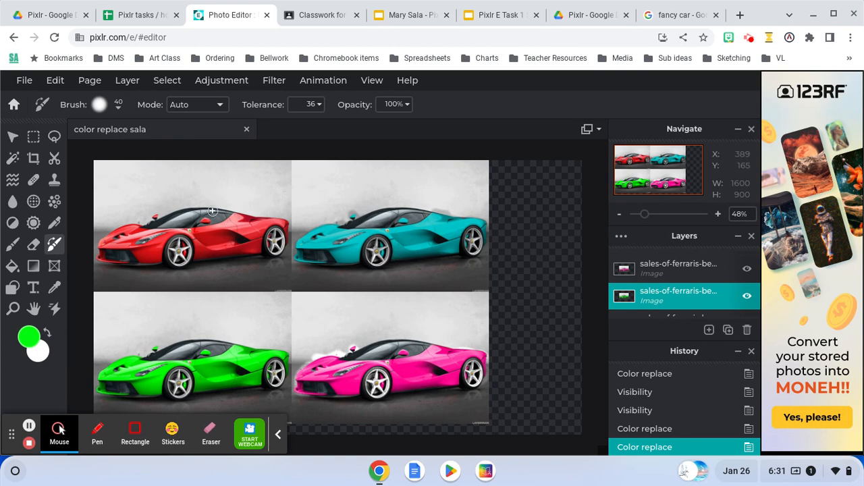
Add the logo PNG from the Pixlr example folder as an image layer and move it to the top of the layer stack.
click(22, 82)
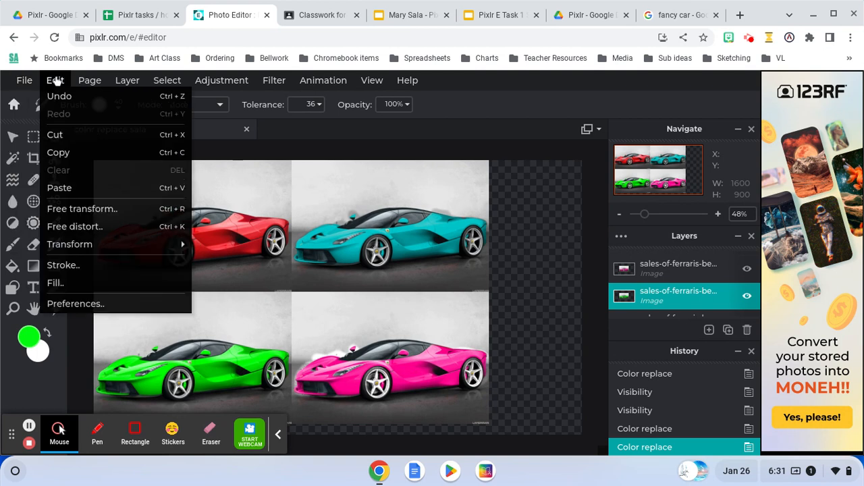
mouse_move(124, 81)
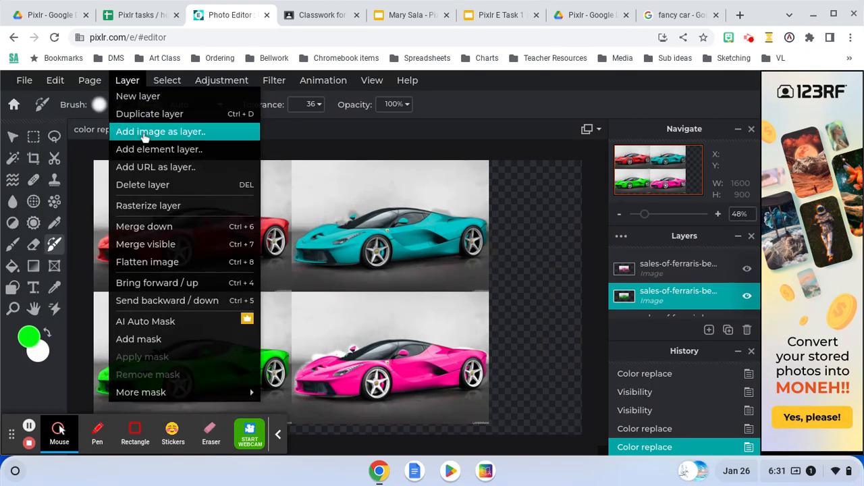
click(142, 131)
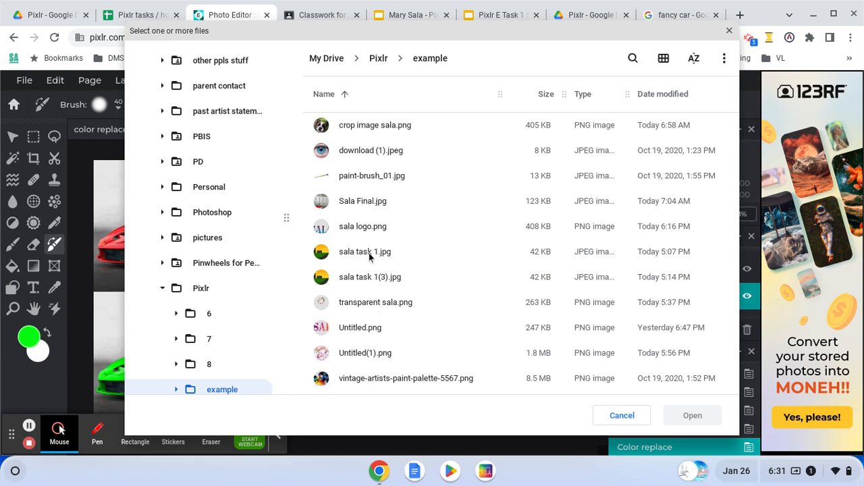
click(361, 232)
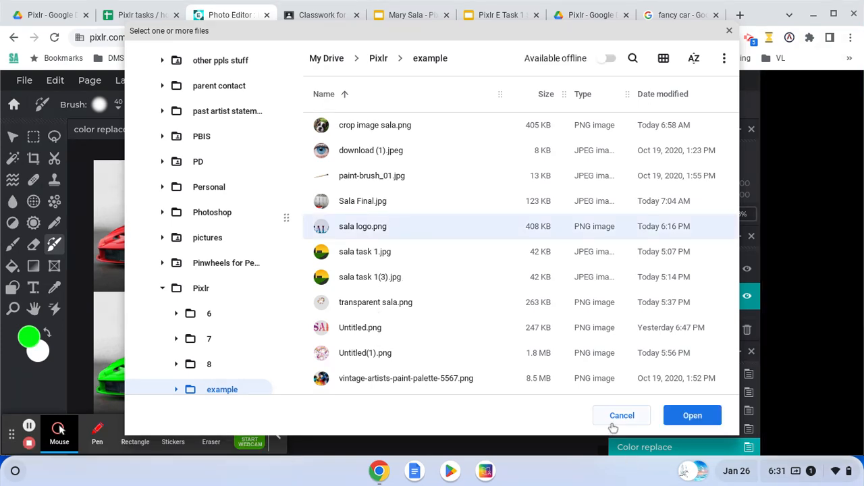
click(700, 418)
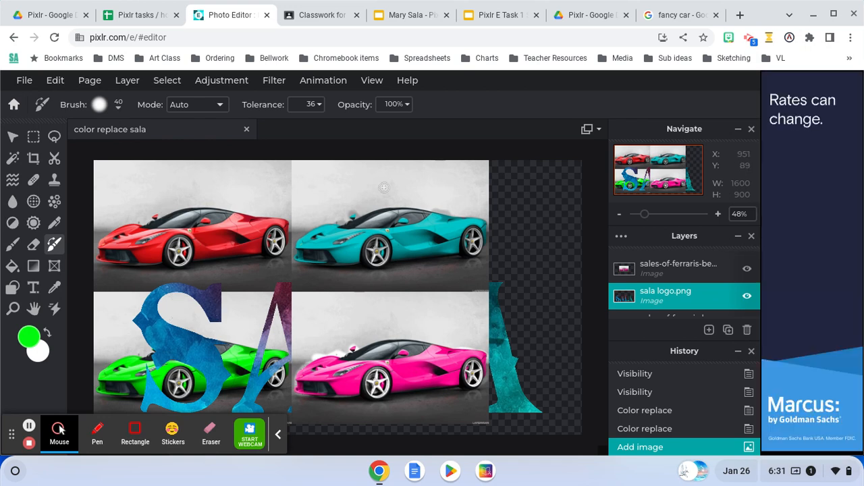
drag(689, 297, 680, 266)
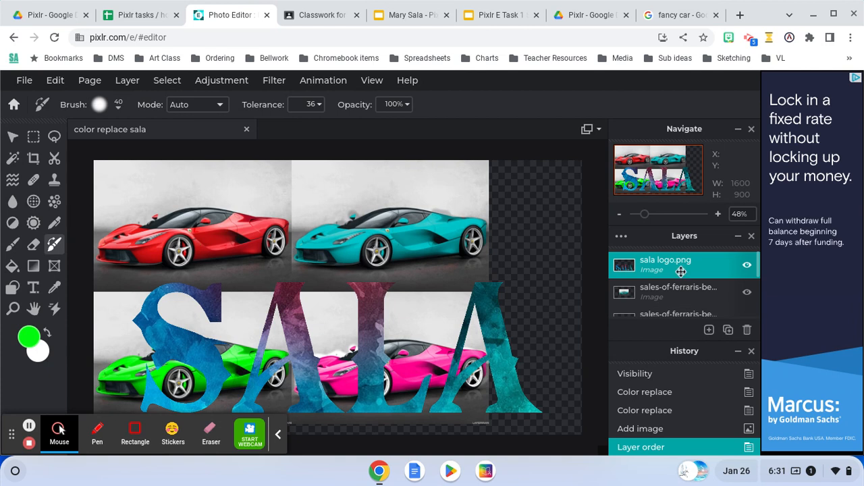
Resize the logo to 795 × 447 with fixed aspect and place it at 238, 151, over the centre of the car grid.
click(12, 136)
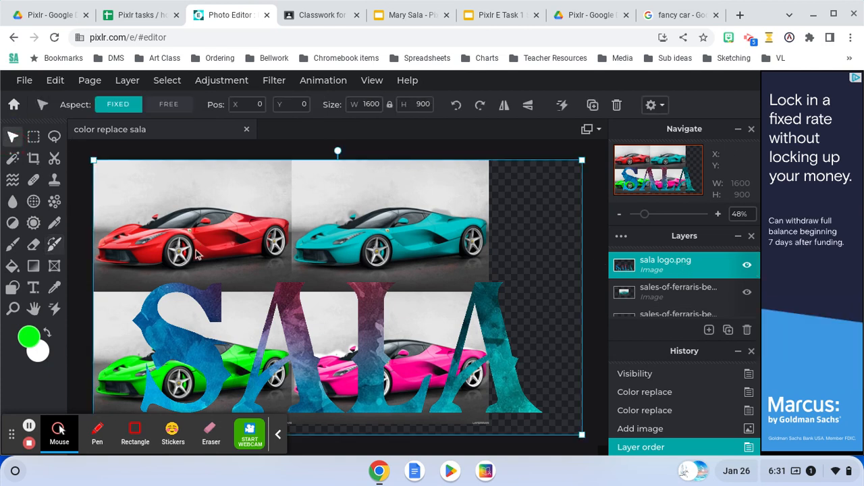
drag(439, 345, 414, 283)
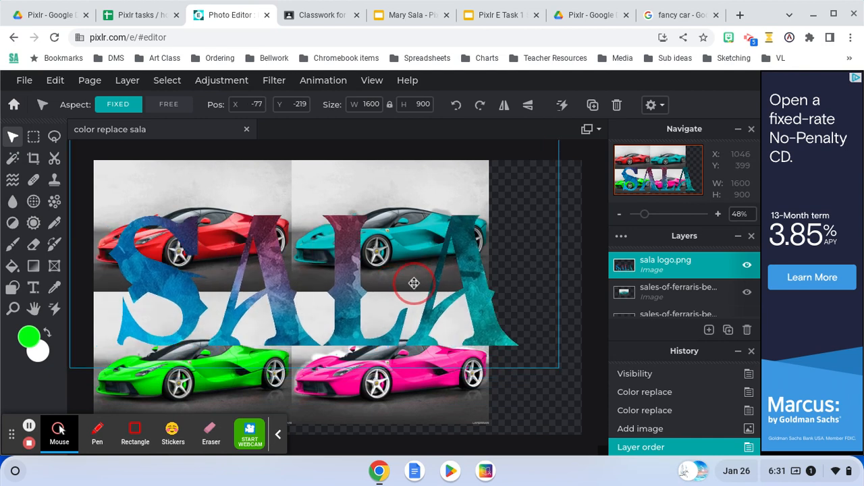
drag(560, 370, 313, 229)
drag(261, 222, 310, 304)
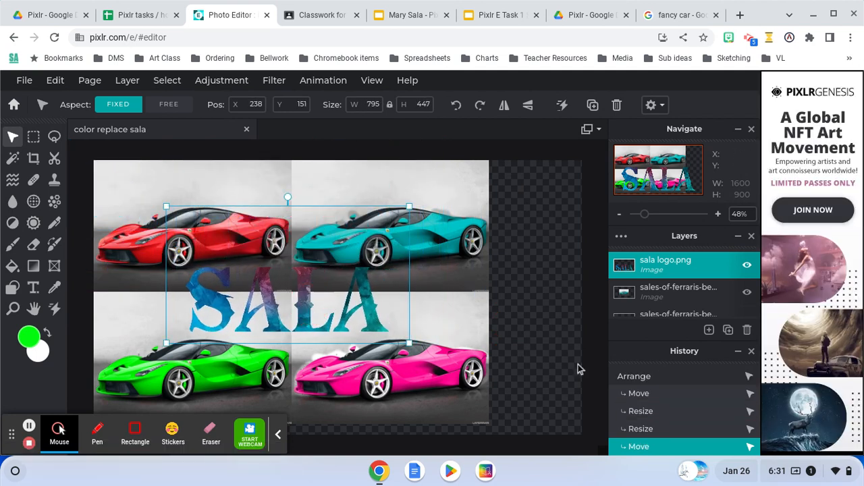
Save the composition as a transparent PNG in the Pixlr example folder under its existing name, and dismiss the sign-up offer.
click(25, 81)
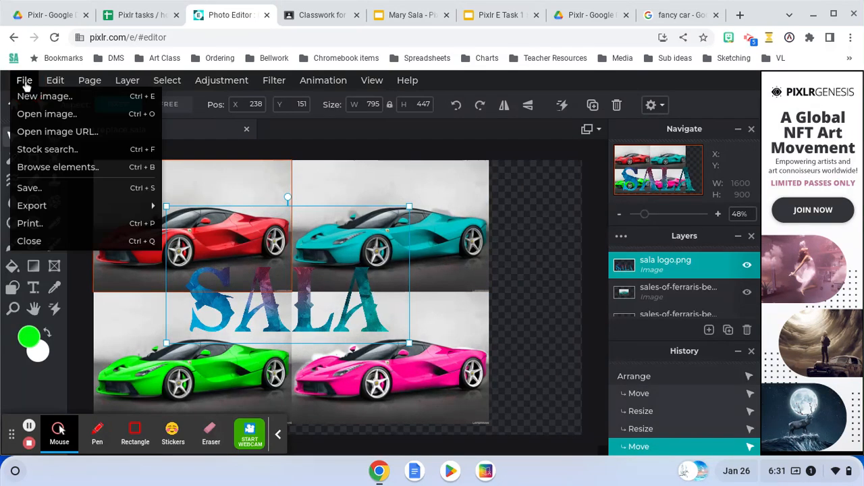
click(62, 187)
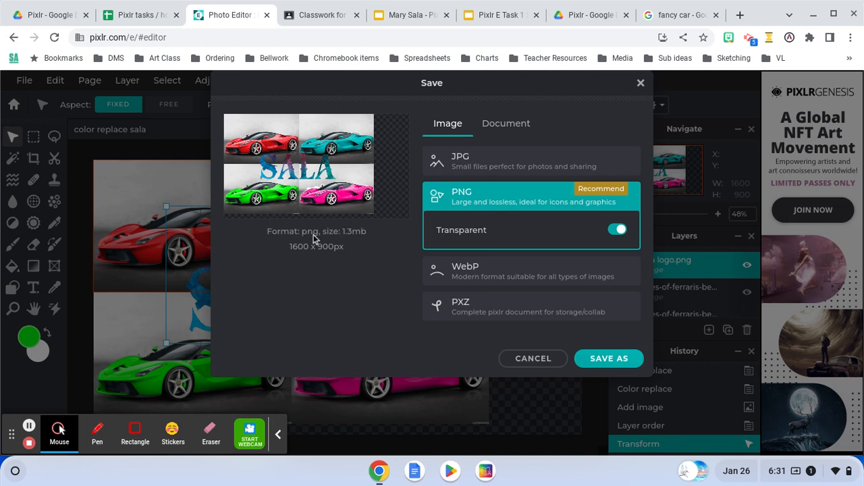
click(620, 361)
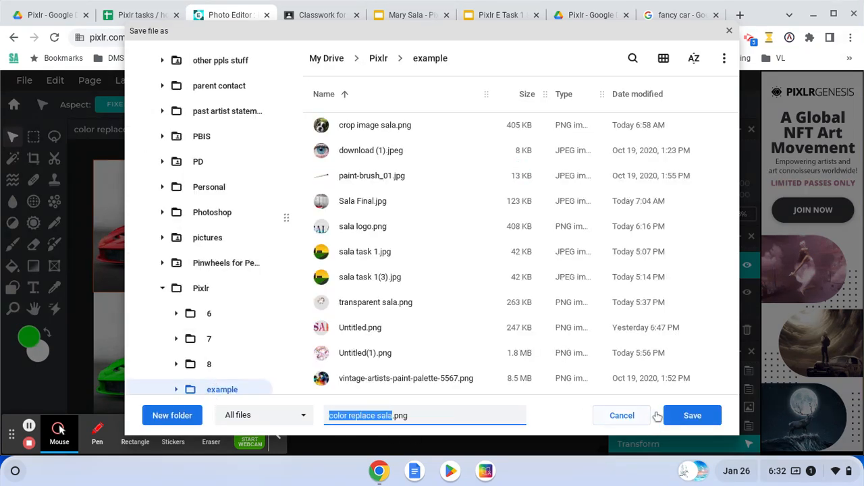
click(684, 420)
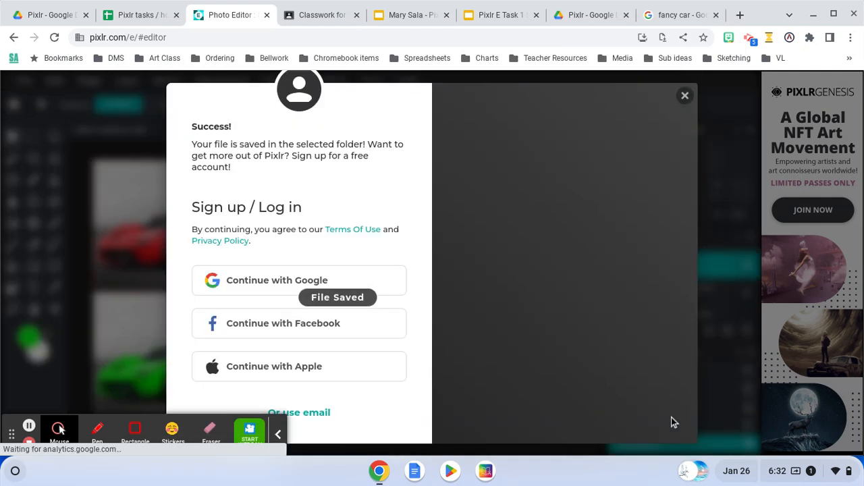
click(108, 368)
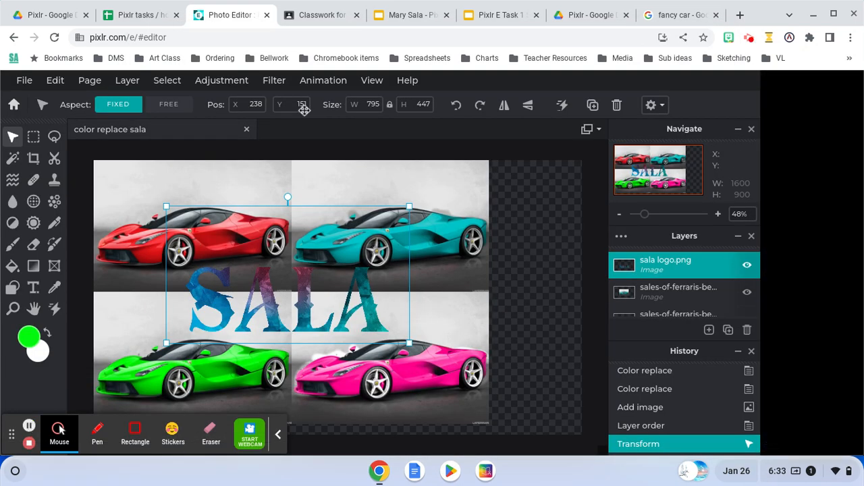
Switch to the Pixlr E Task 1 presentation in Google Slides.
click(495, 17)
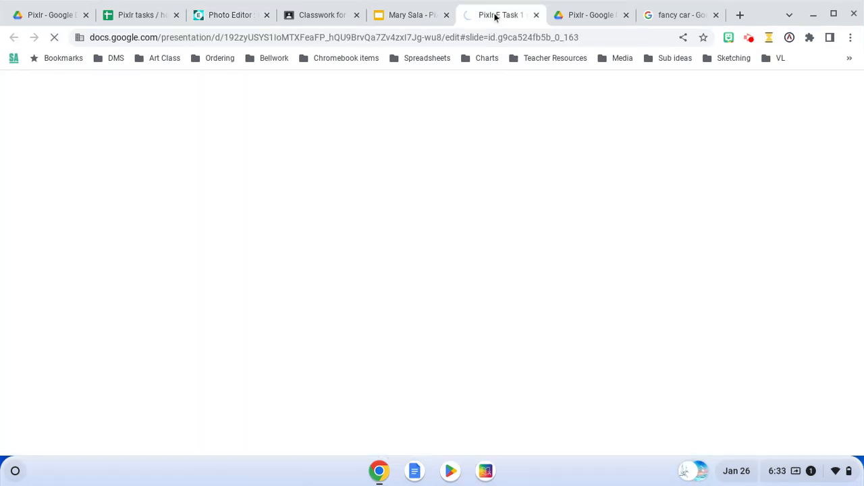